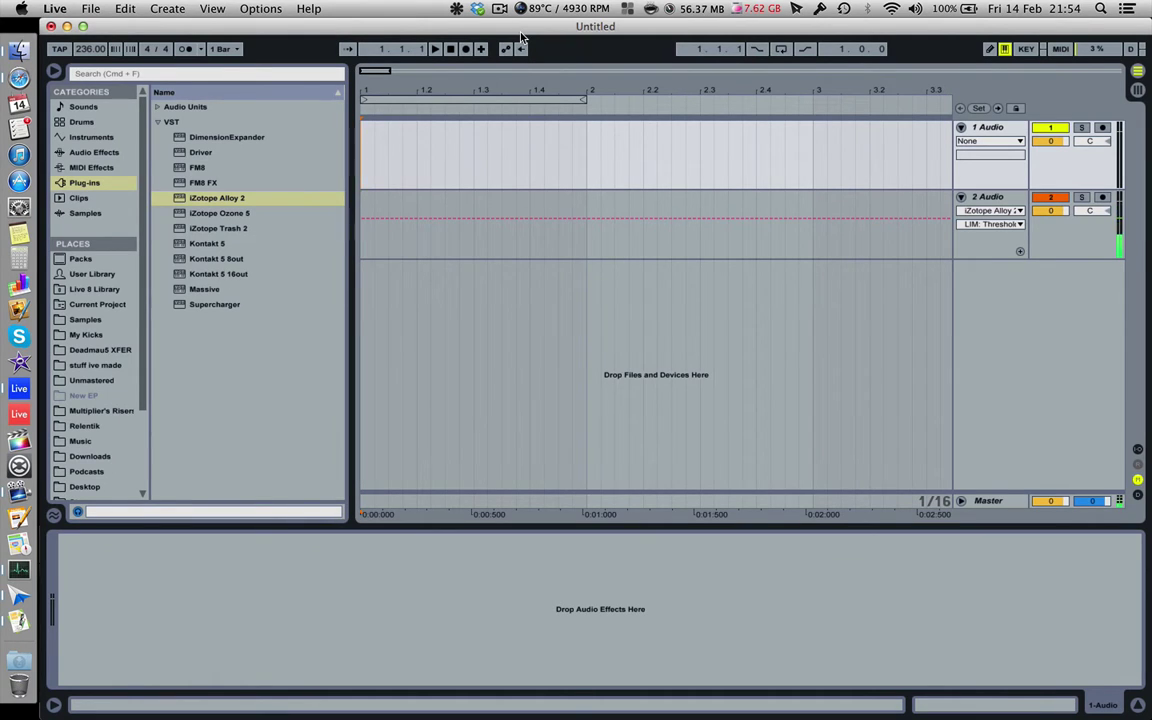
Place XF_KickHuge03.wav from the Deadmau5 XFER Huge Kicks folder at the very start of the 1 Audio track
{"action": "left_click", "coordinate": [455, 216]}
{"action": "left_click", "coordinate": [100, 350]}
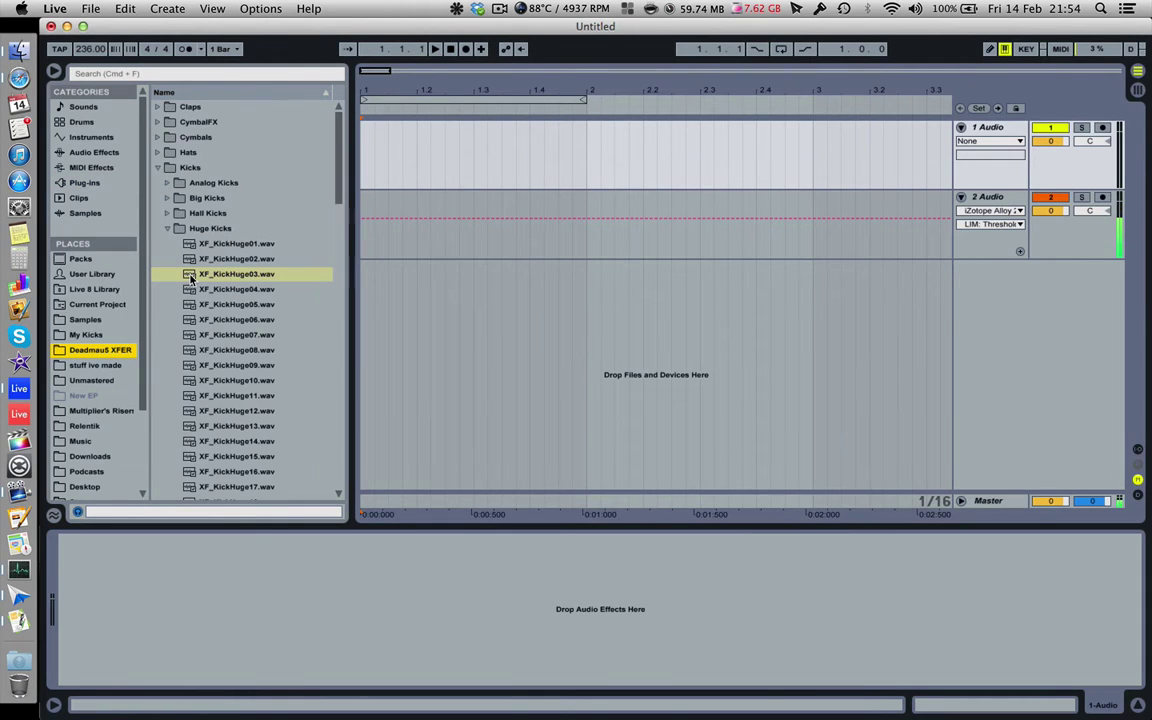
{"action": "left_click_drag", "start_coordinate": [192, 279], "coordinate": [366, 152]}
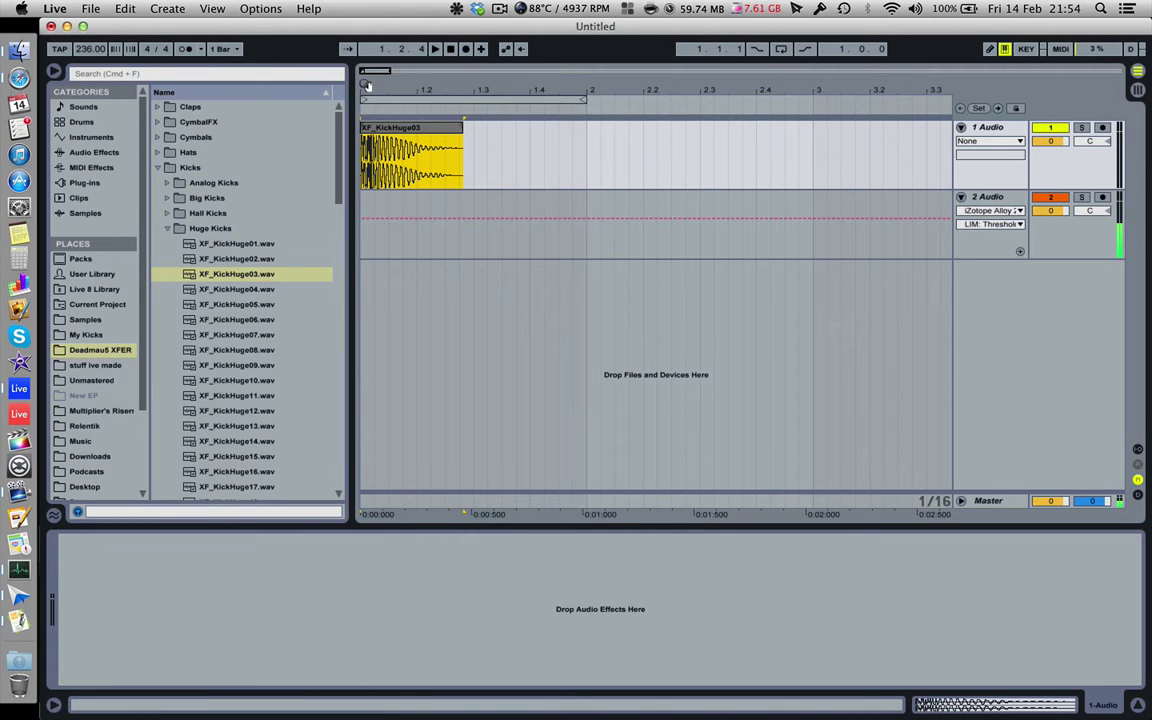
Switch the 1 Audio track's automation display to Fades so the kick clip's fade curves can be edited
{"action": "key", "text": "z"}
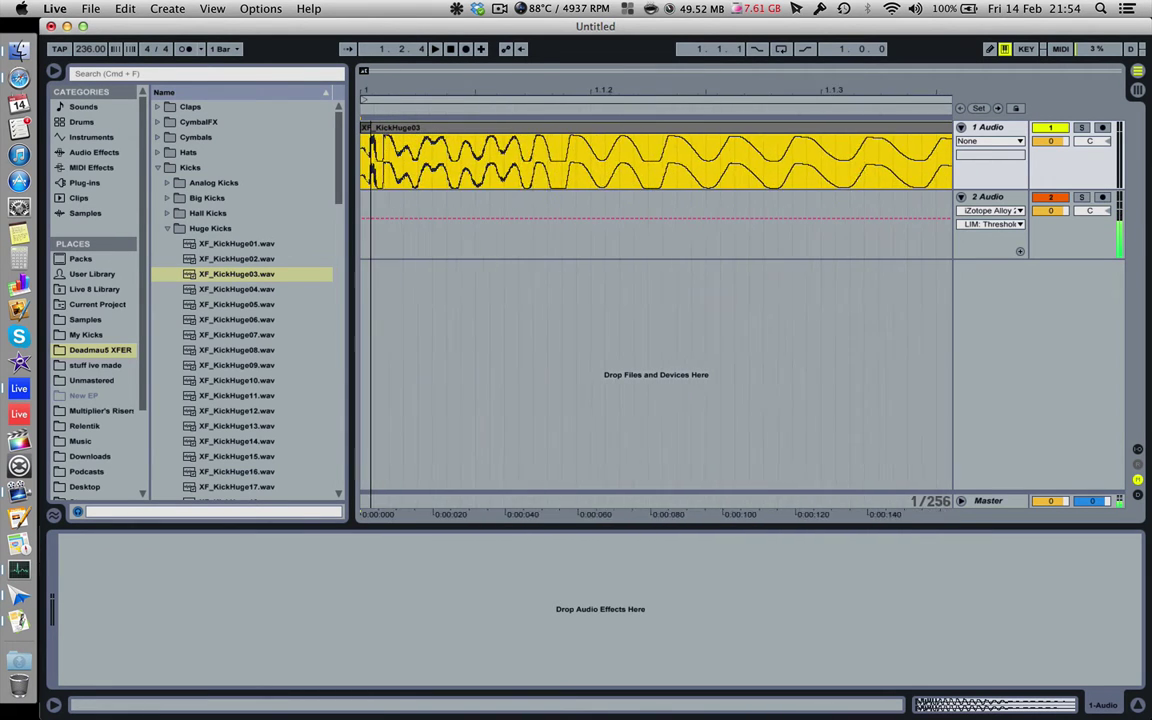
{"action": "left_click_drag", "start_coordinate": [371, 85], "coordinate": [428, 88]}
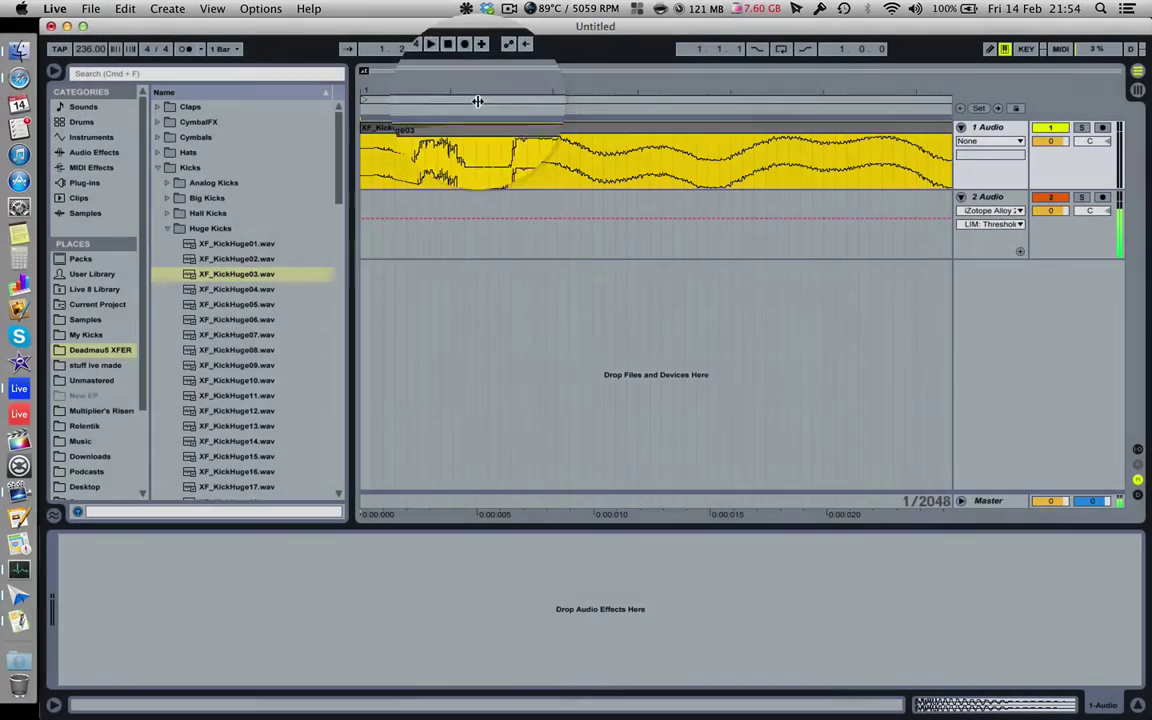
{"action": "left_click_drag", "start_coordinate": [480, 90], "coordinate": [480, 15]}
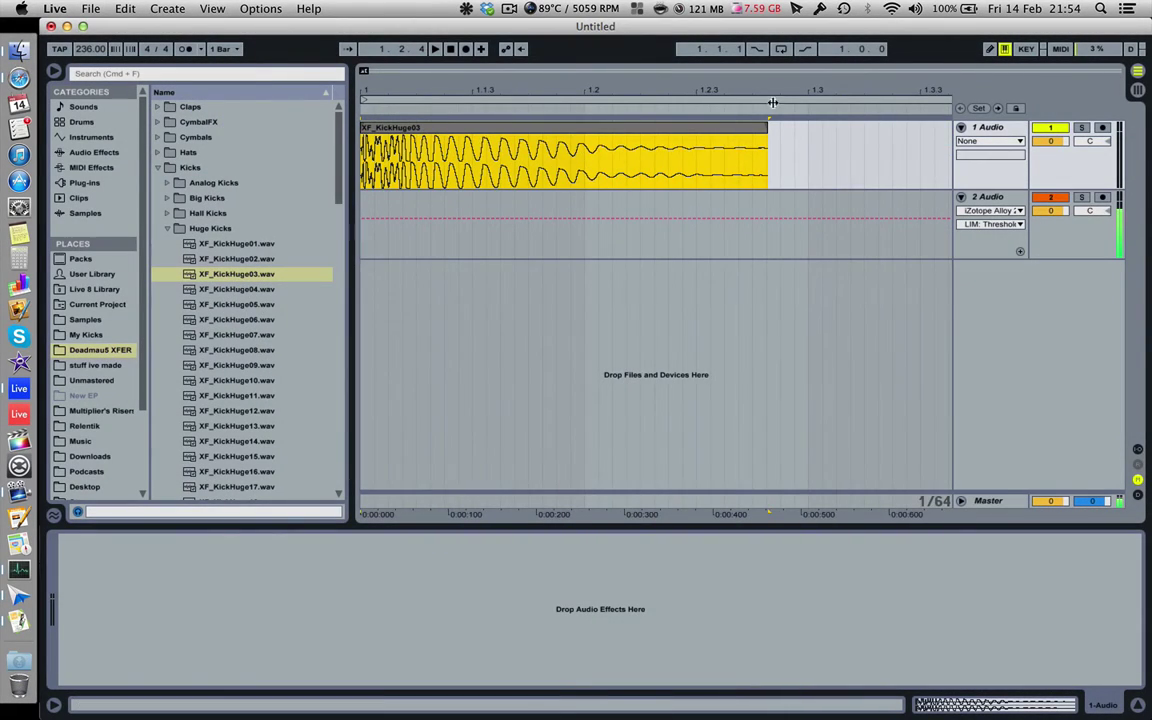
{"action": "left_click_drag", "start_coordinate": [772, 91], "coordinate": [771, 165]}
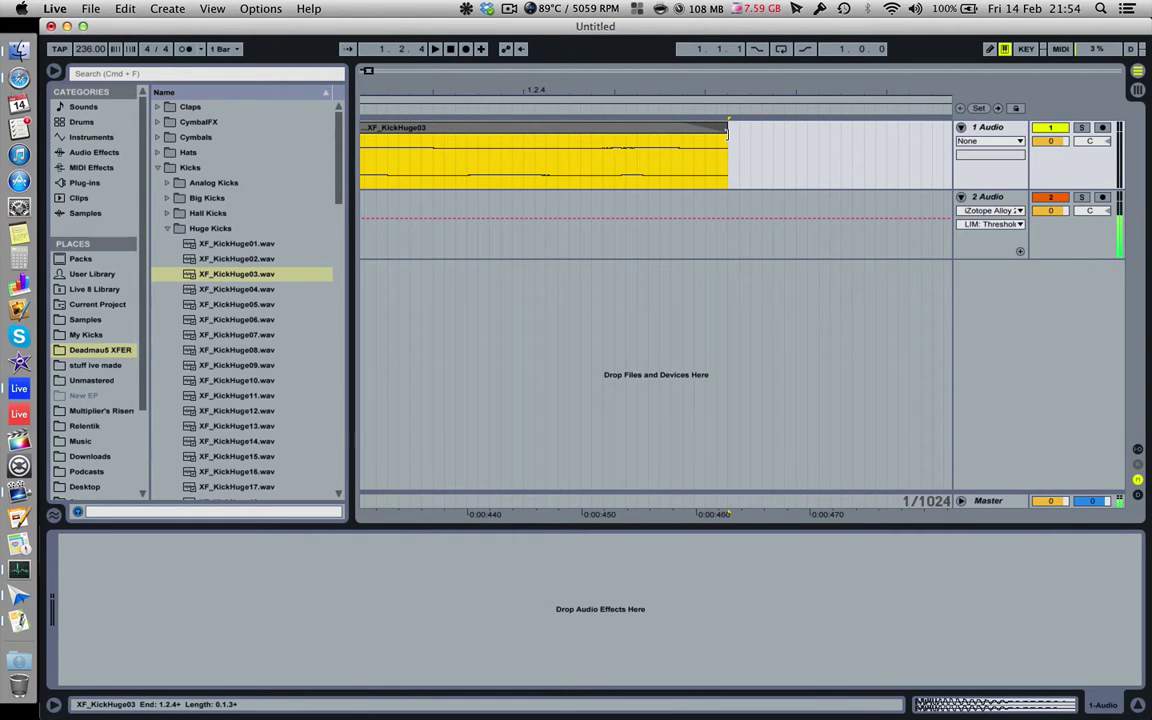
{"action": "left_click_drag", "start_coordinate": [675, 92], "coordinate": [675, 15]}
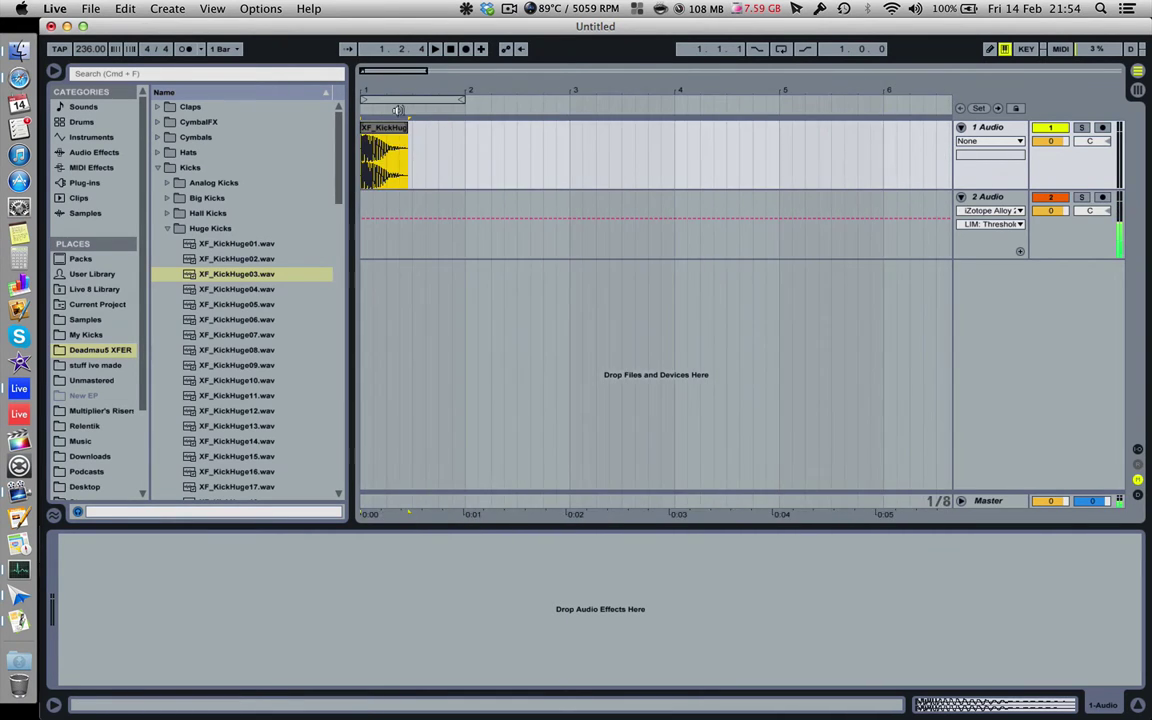
{"action": "left_click_drag", "start_coordinate": [363, 92], "coordinate": [363, 142]}
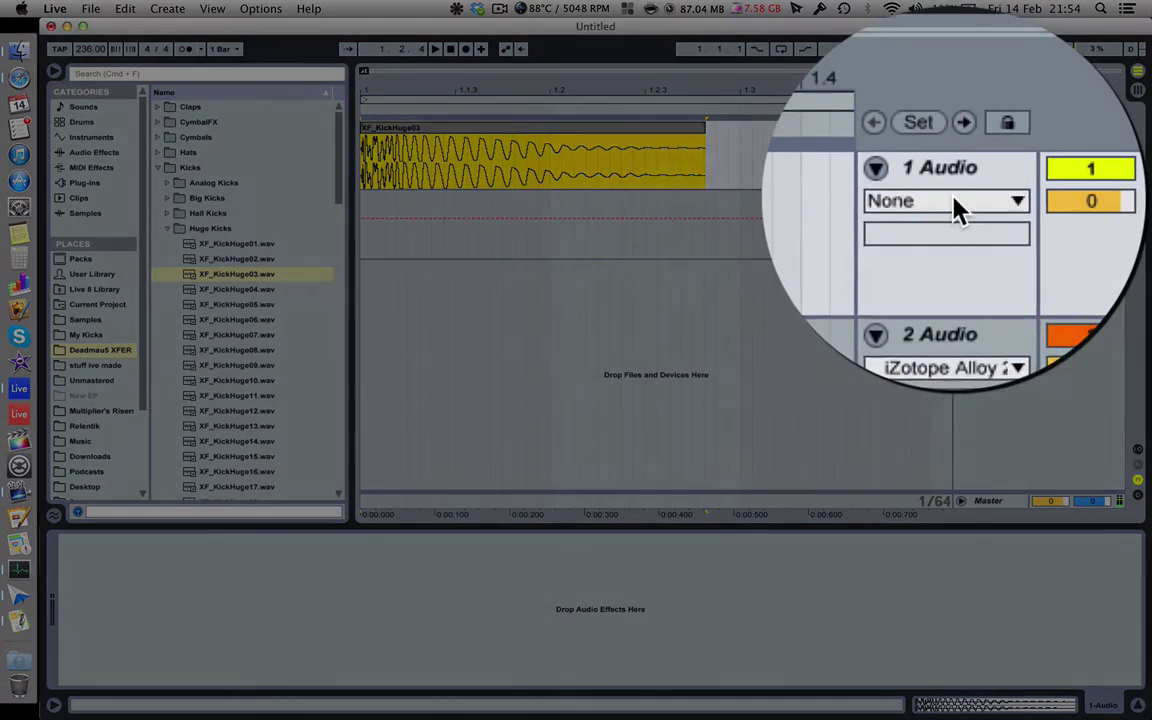
{"action": "left_click", "coordinate": [993, 145]}
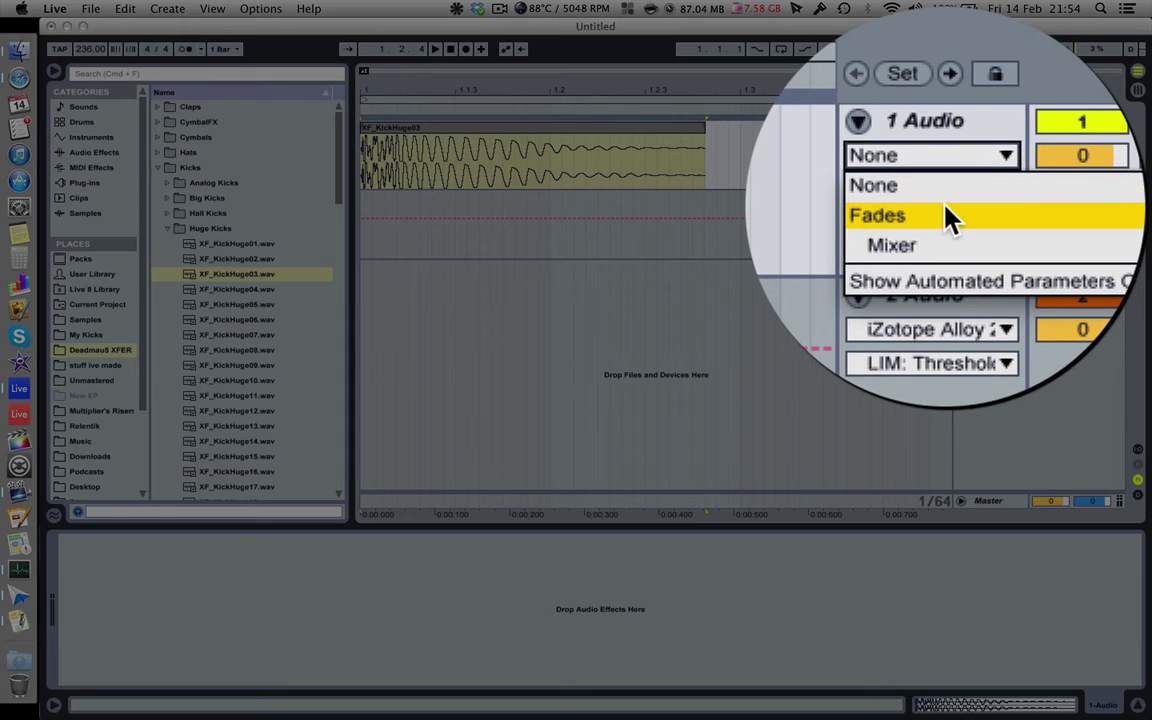
{"action": "left_click", "coordinate": [996, 166]}
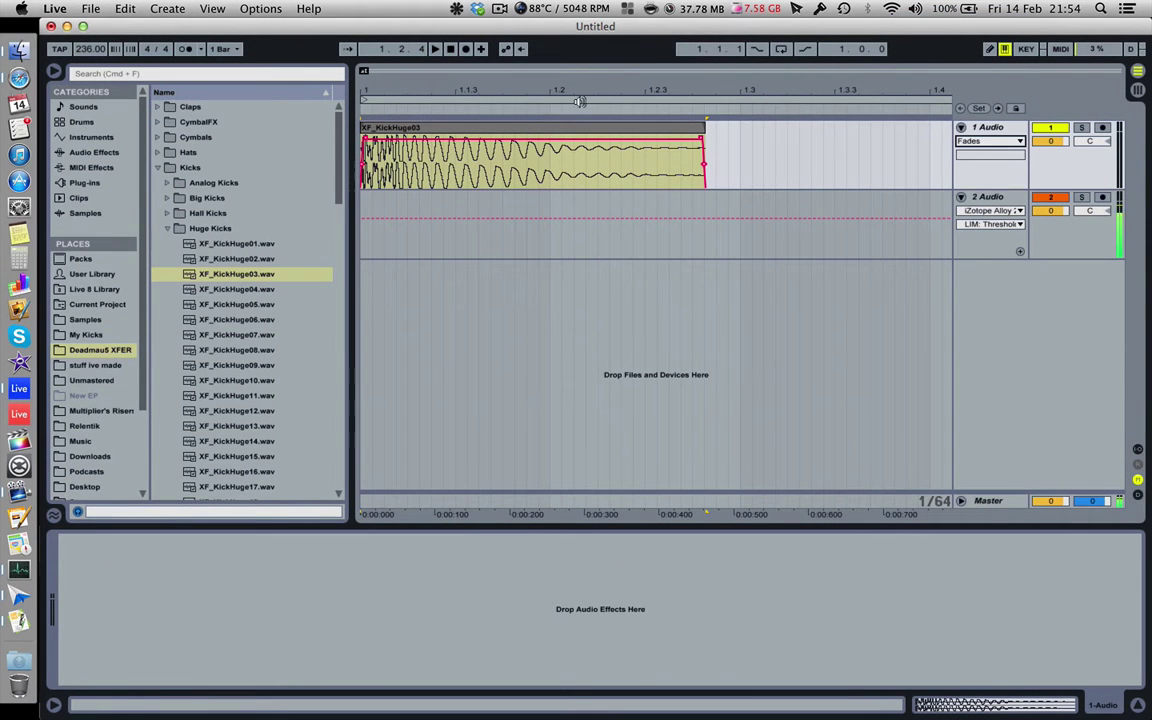
Examine the automatic fade-in over the opening transient of the kick clip
{"action": "left_click_drag", "start_coordinate": [364, 88], "coordinate": [425, 152]}
{"action": "left_click", "coordinate": [369, 133]}
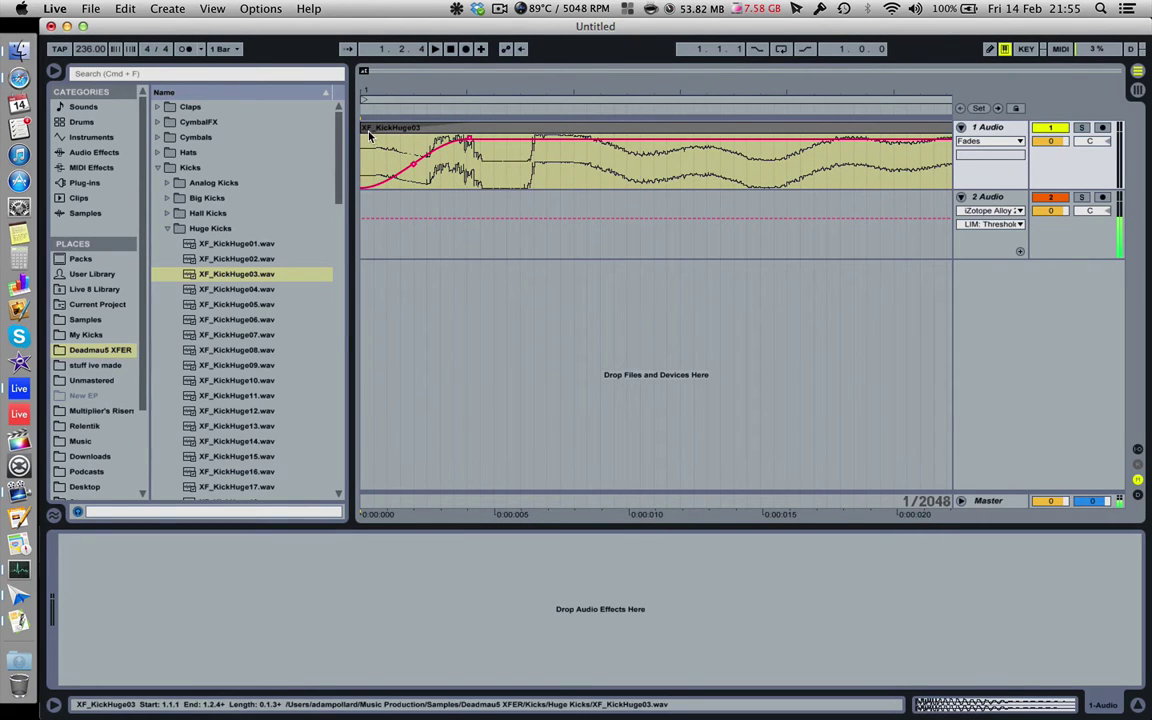
{"action": "left_click", "coordinate": [405, 145]}
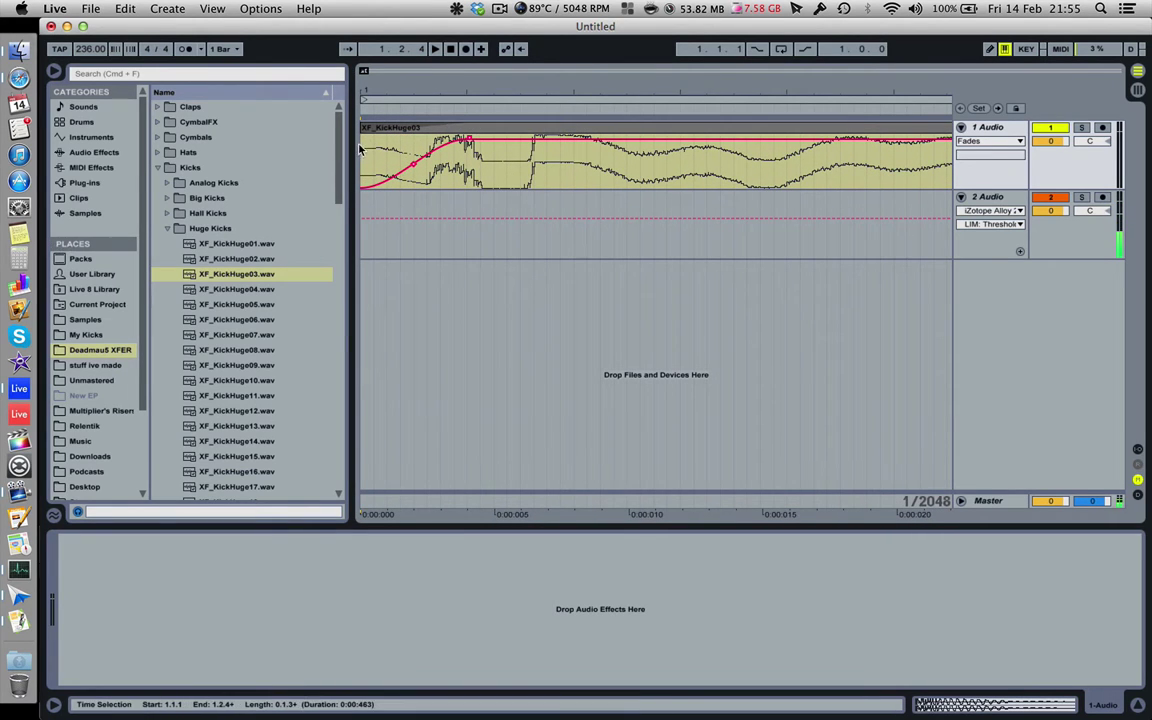
{"action": "left_click", "coordinate": [464, 129]}
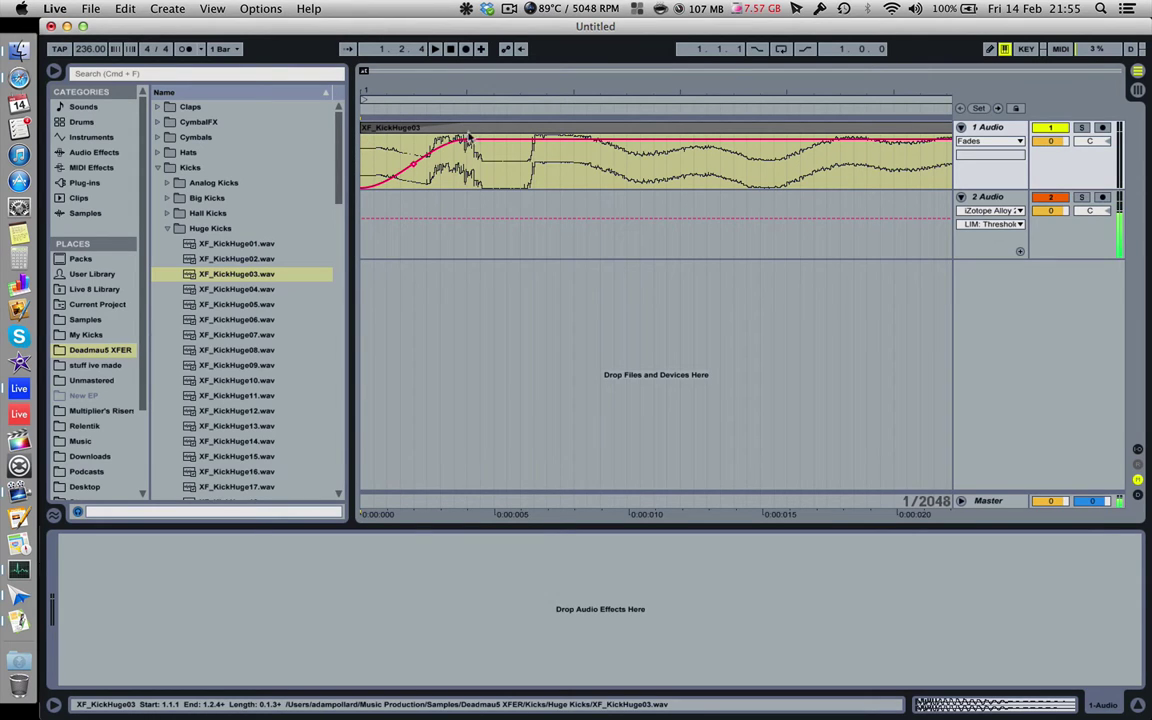
{"action": "left_click", "coordinate": [458, 133]}
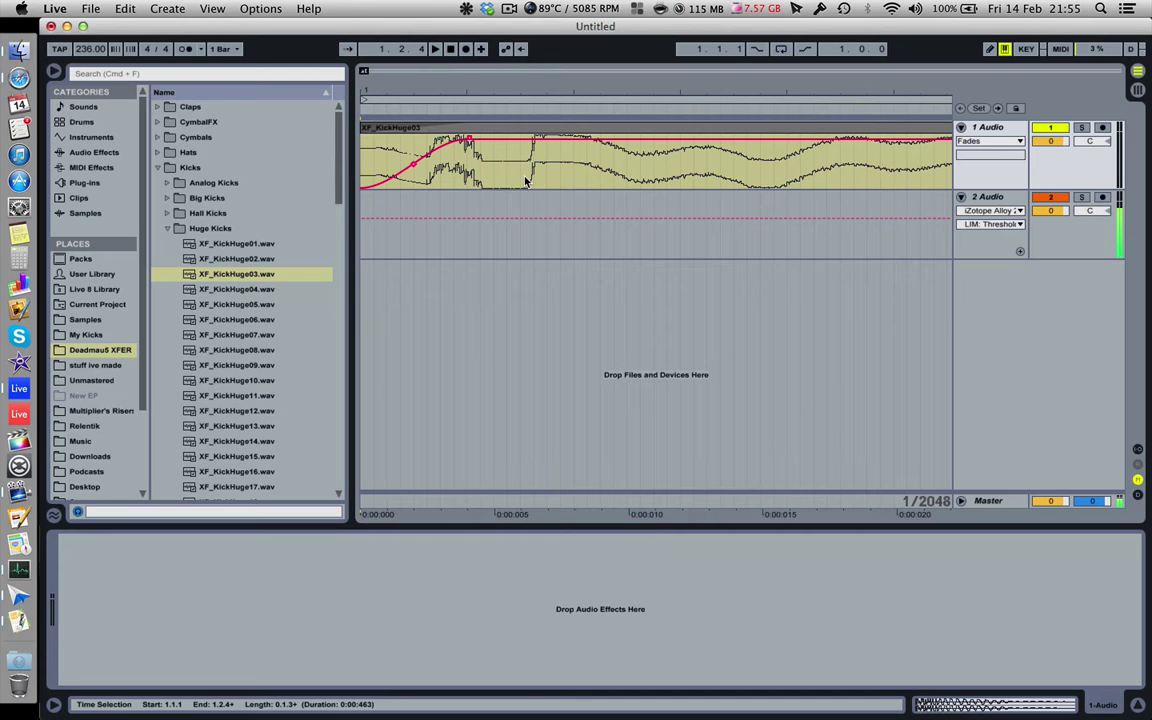
Check the Create Fades on Clip Edges option in the Record Warp Launch preferences, and close the preferences
{"action": "left_click", "coordinate": [55, 8]}
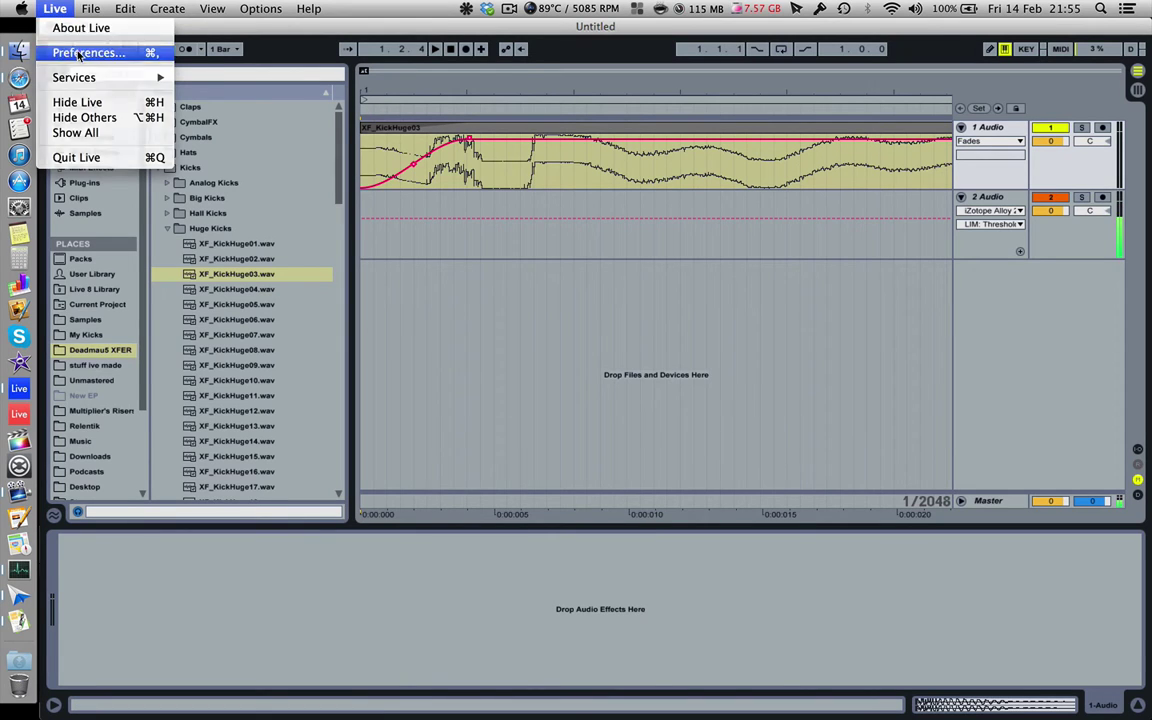
{"action": "left_click", "coordinate": [90, 51]}
{"action": "left_click", "coordinate": [395, 201]}
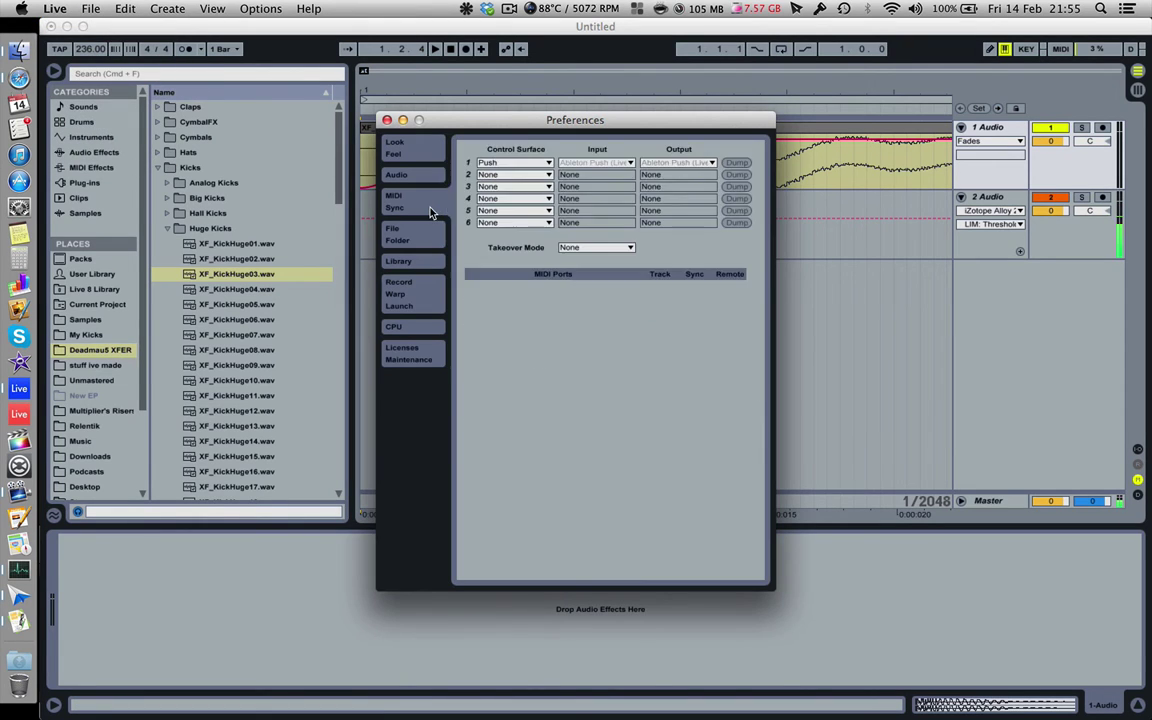
{"action": "left_click", "coordinate": [396, 234]}
{"action": "left_click", "coordinate": [435, 262]}
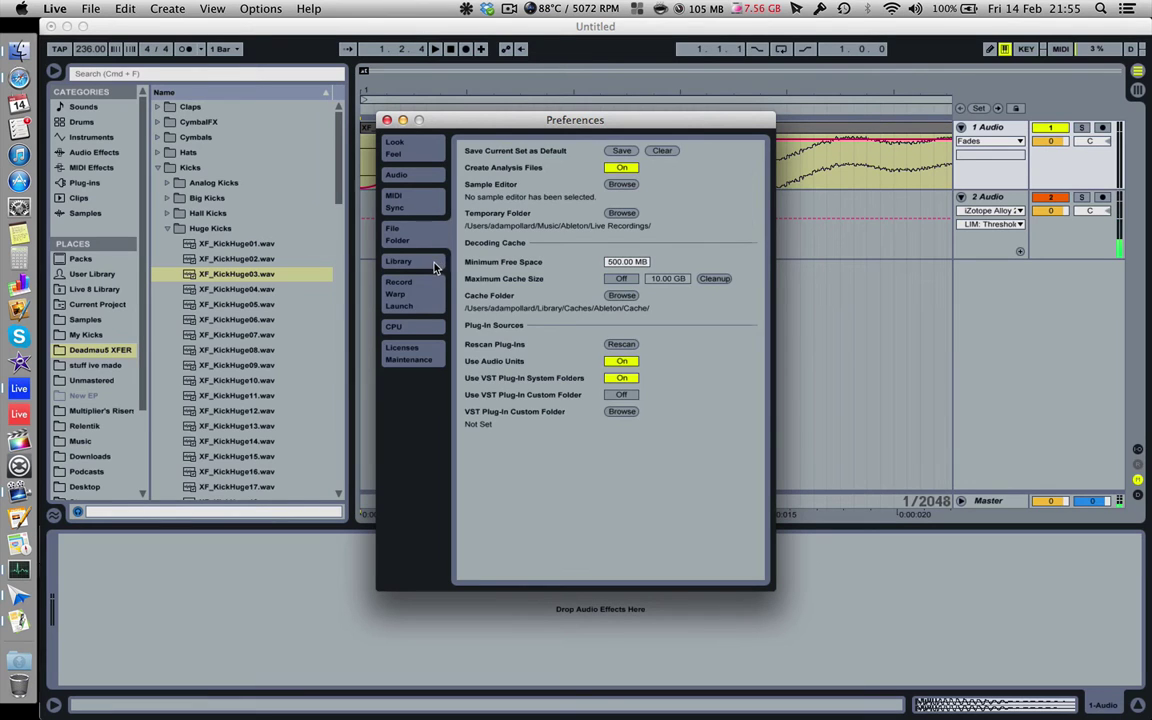
{"action": "left_click", "coordinate": [436, 300]}
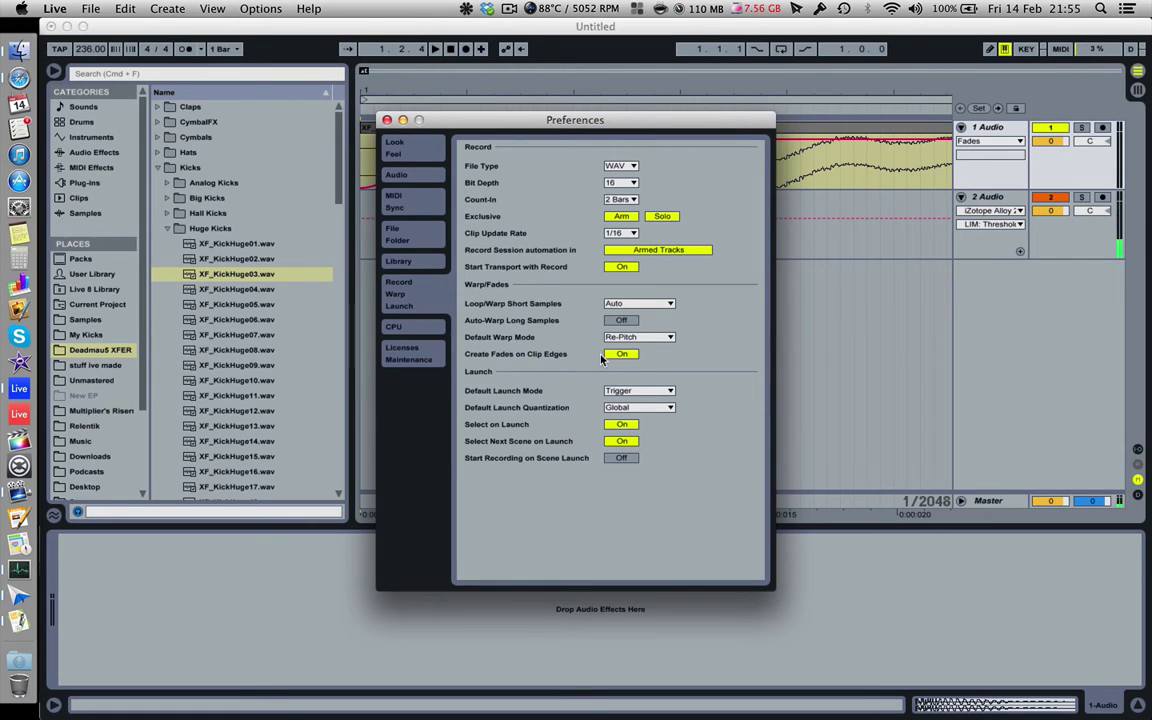
{"action": "left_click", "coordinate": [387, 120]}
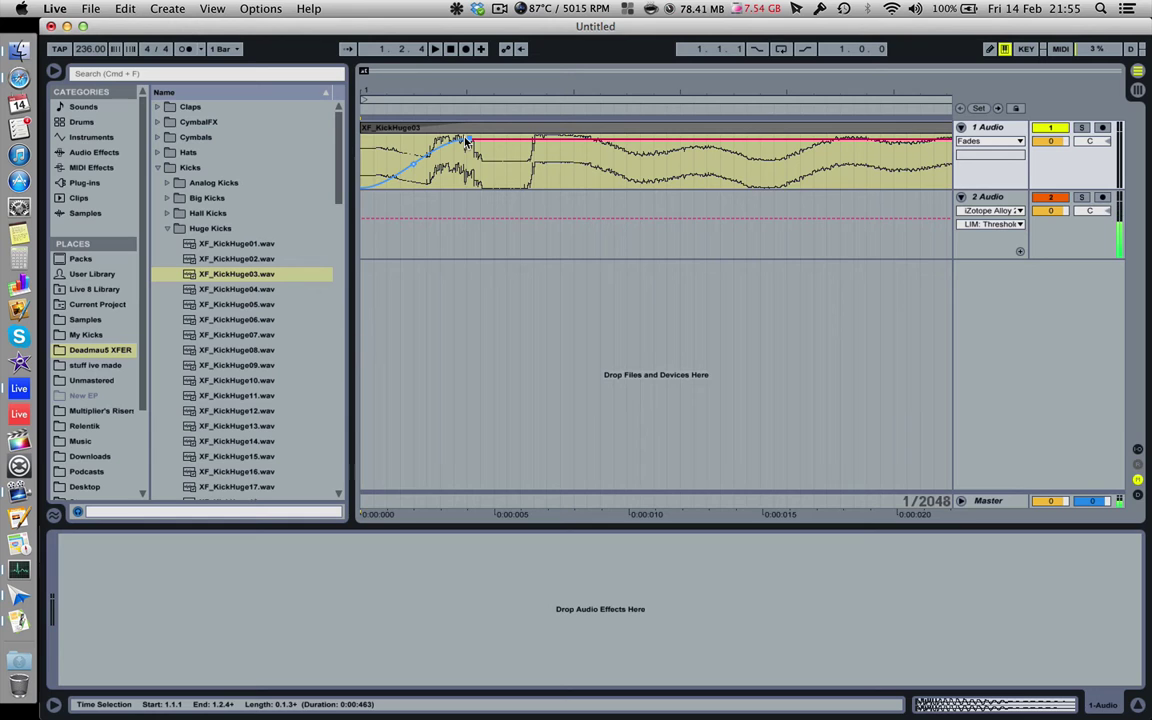
Remove the kick clip's fade-in, trying a fade of about 3.5 ms before shortening it to nothing again
{"action": "left_click_drag", "start_coordinate": [466, 141], "coordinate": [351, 144]}
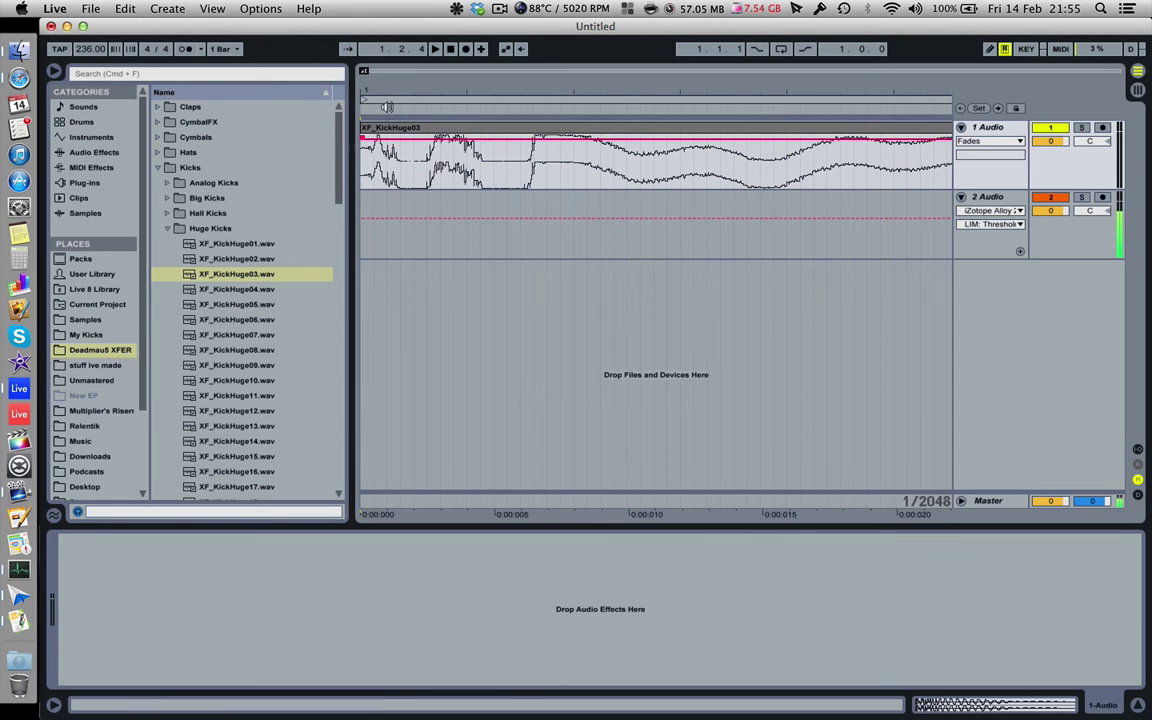
{"action": "left_click_drag", "start_coordinate": [372, 94], "coordinate": [372, 134]}
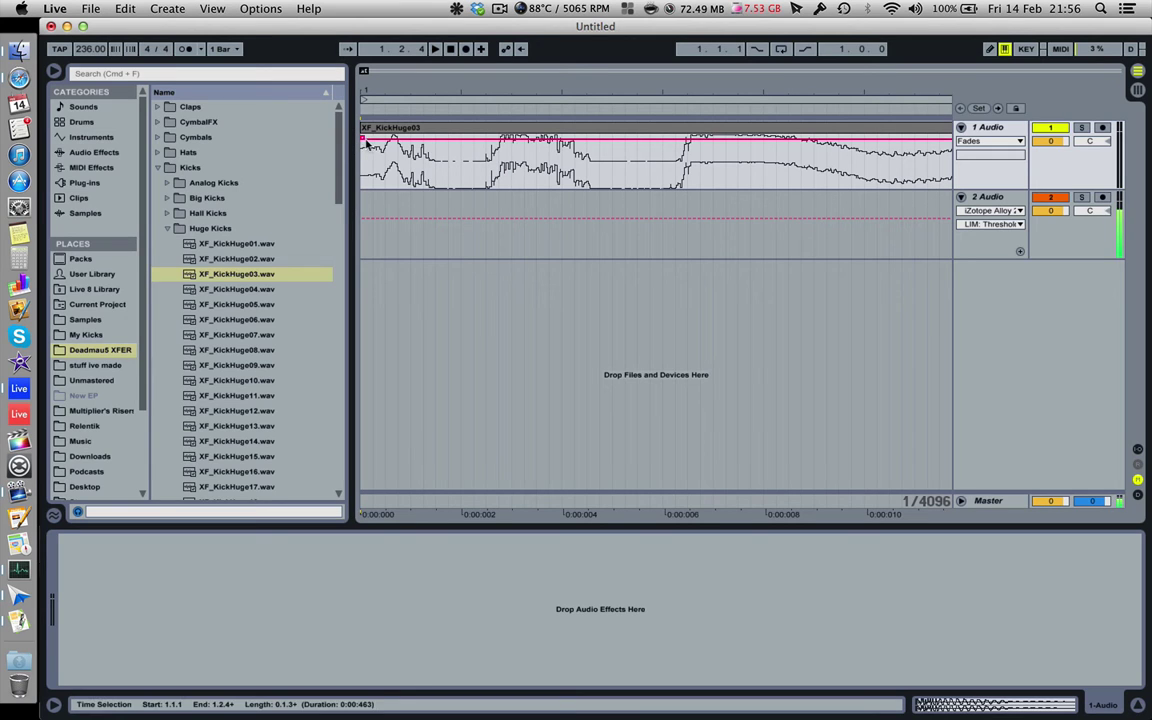
{"action": "left_click_drag", "start_coordinate": [363, 137], "coordinate": [538, 141]}
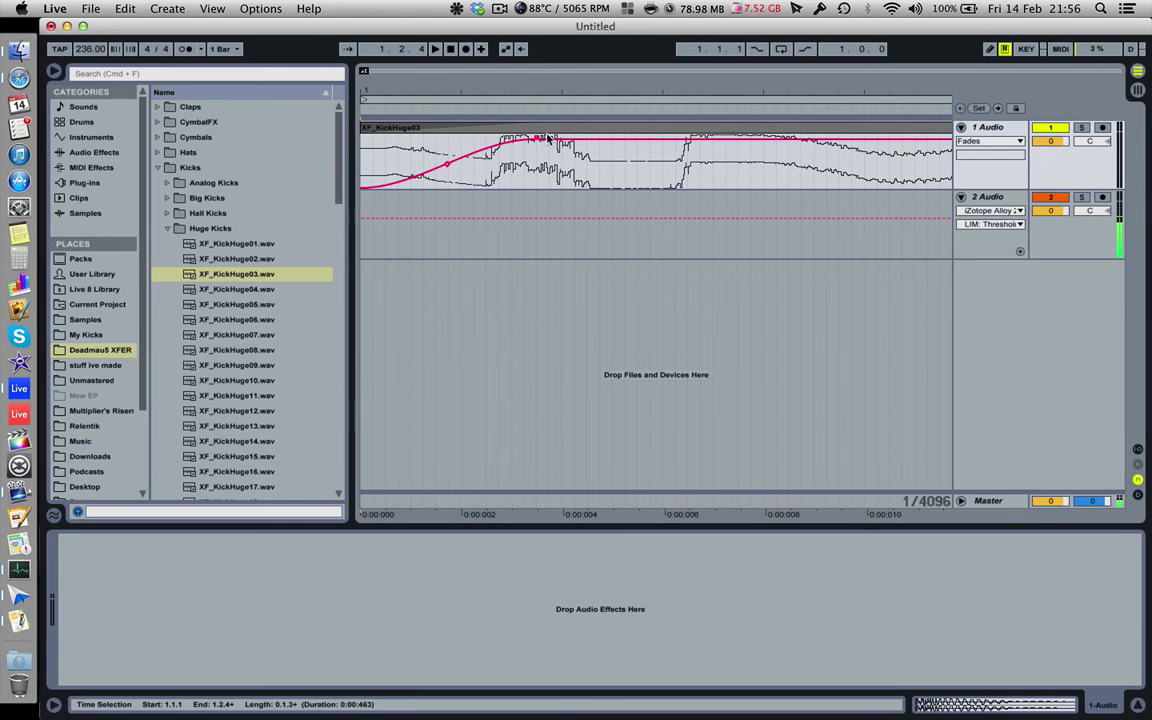
{"action": "left_click_drag", "start_coordinate": [488, 128], "coordinate": [365, 135]}
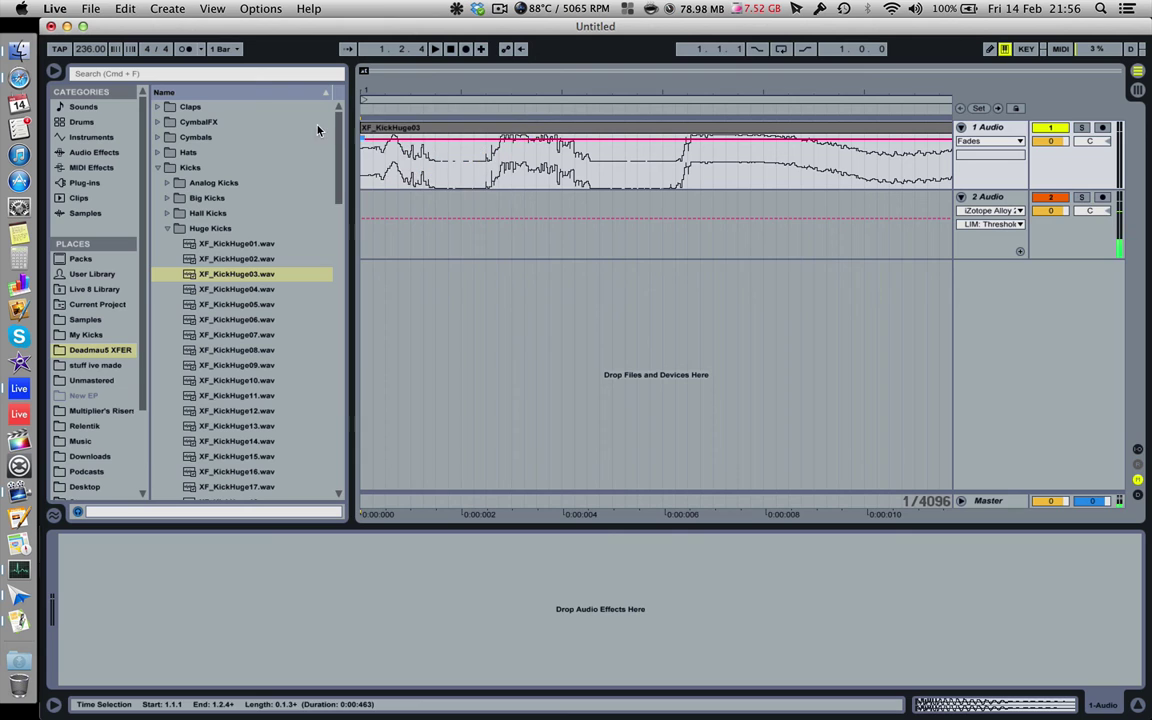
Examine the fade-out at the end of the kick clip and return to the clip's start
{"action": "left_click", "coordinate": [421, 170]}
{"action": "left_click_drag", "start_coordinate": [421, 90], "coordinate": [364, 90]}
{"action": "left_click_drag", "start_coordinate": [536, 87], "coordinate": [433, 94]}
{"action": "left_click_drag", "start_coordinate": [520, 92], "coordinate": [587, 115]}
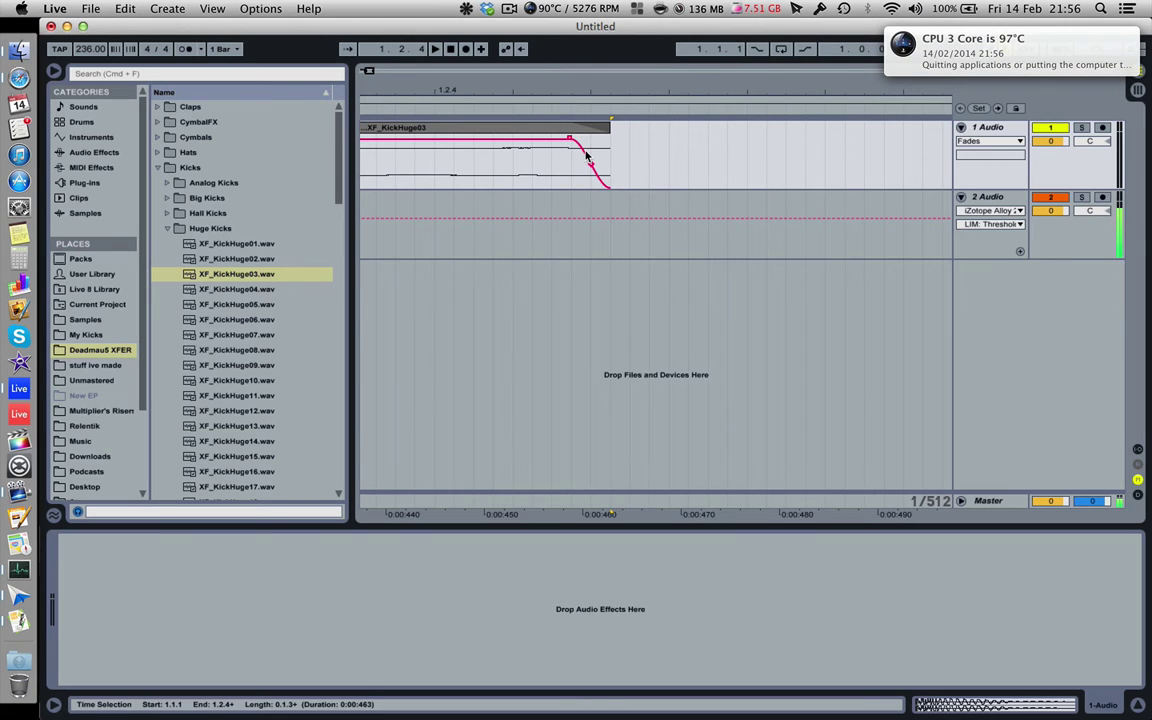
{"action": "scroll", "coordinate": [587, 155], "scroll_direction": "left", "scroll_amount": 20}
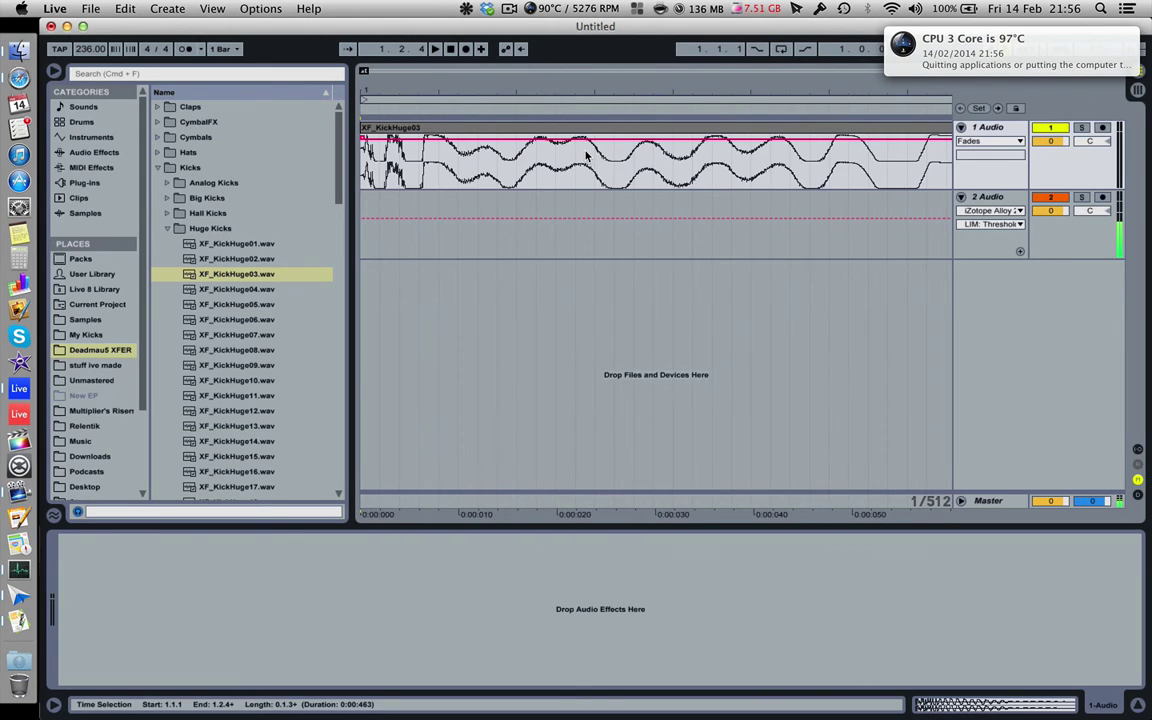
Delete about the first 0.6 ms of the kick clip and remove the fade-in at its new start
{"action": "left_click_drag", "start_coordinate": [372, 100], "coordinate": [395, 182]}
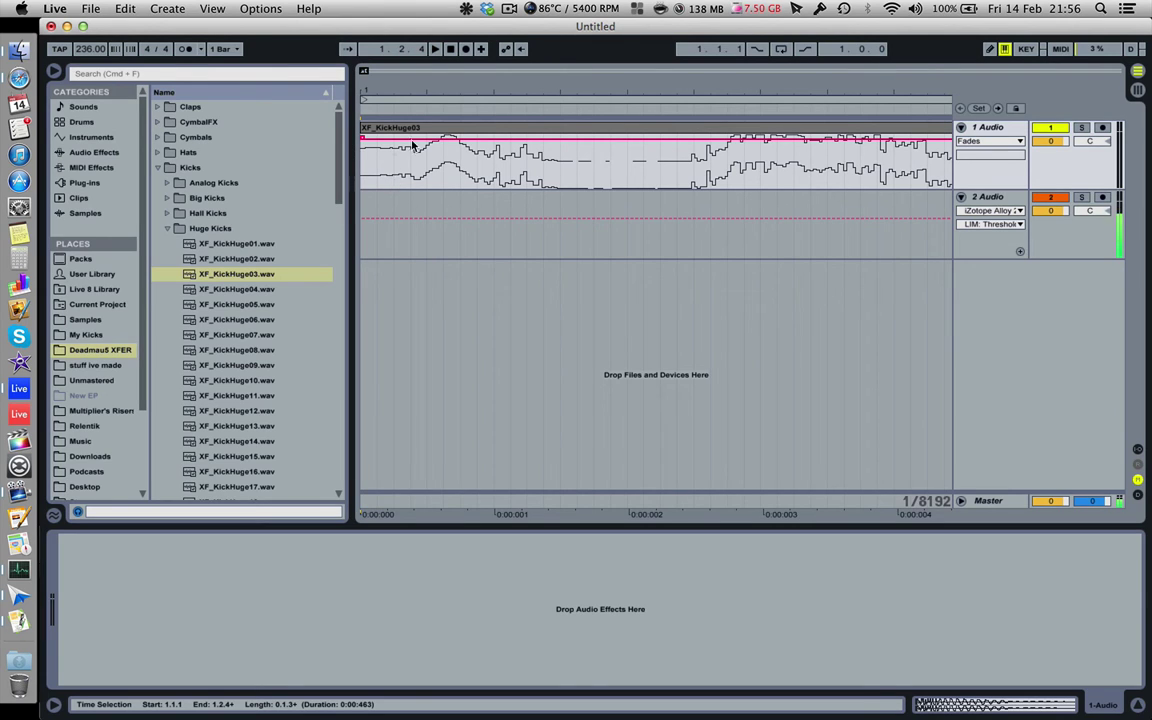
{"action": "left_click_drag", "start_coordinate": [454, 173], "coordinate": [316, 143]}
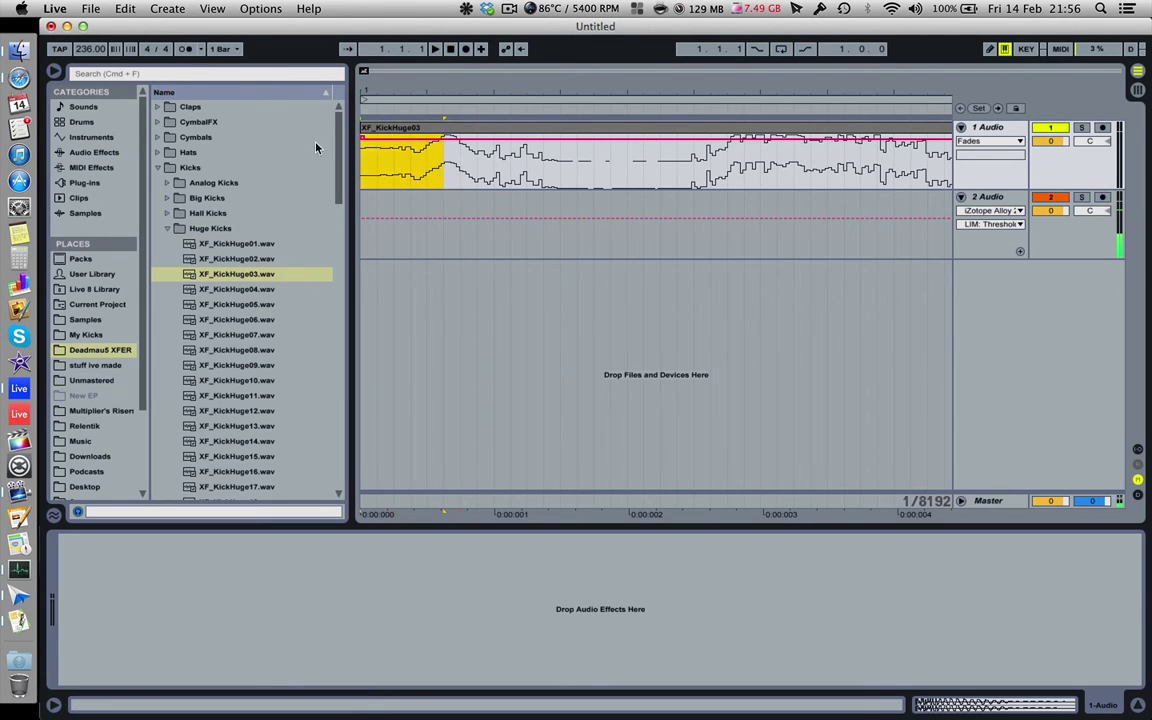
{"action": "key", "text": "Delete"}
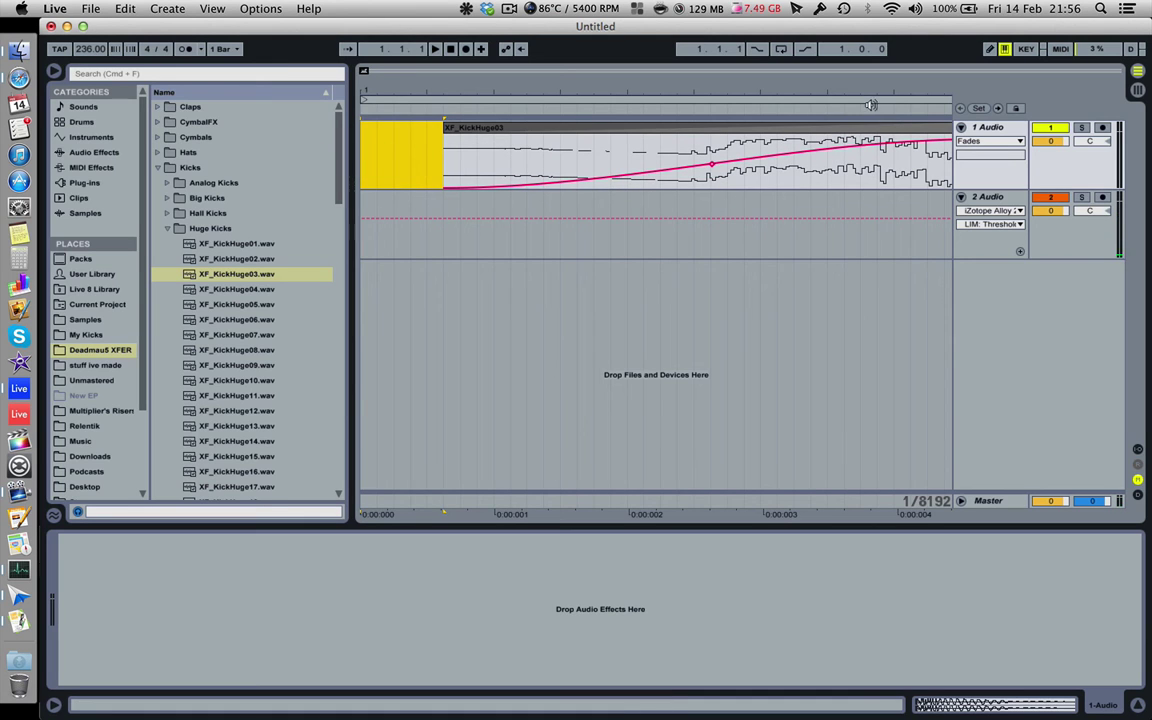
{"action": "left_click_drag", "start_coordinate": [871, 104], "coordinate": [368, 139]}
{"action": "left_click_drag", "start_coordinate": [366, 93], "coordinate": [366, 190]}
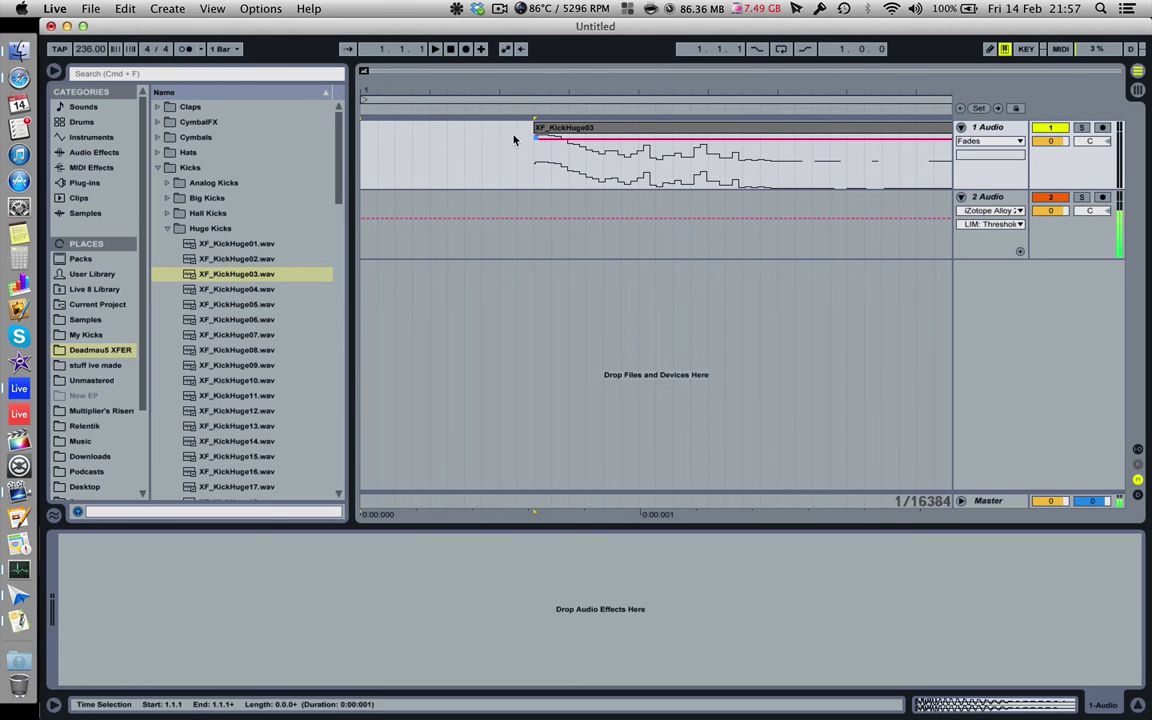
{"action": "scroll", "coordinate": [545, 175], "scroll_direction": "right", "scroll_amount": 3}
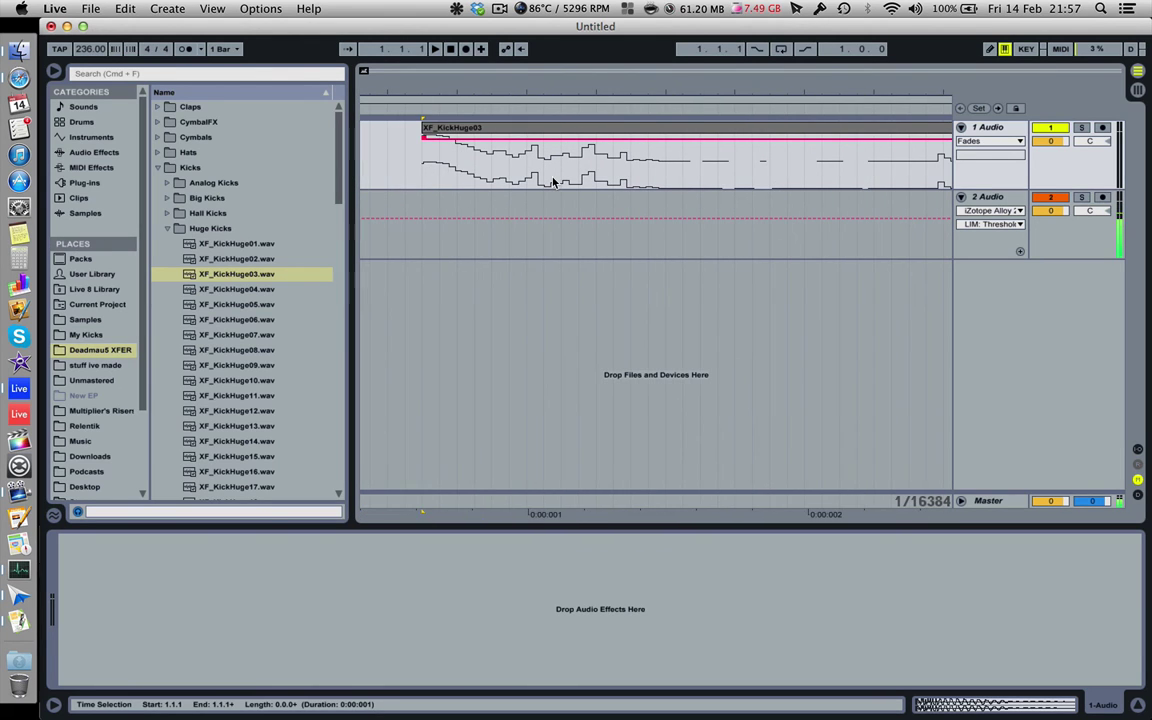
Inspect the trimmed start of the kick clip closely and add a fade-in of about 0.7 ms there
{"action": "left_click", "coordinate": [424, 180]}
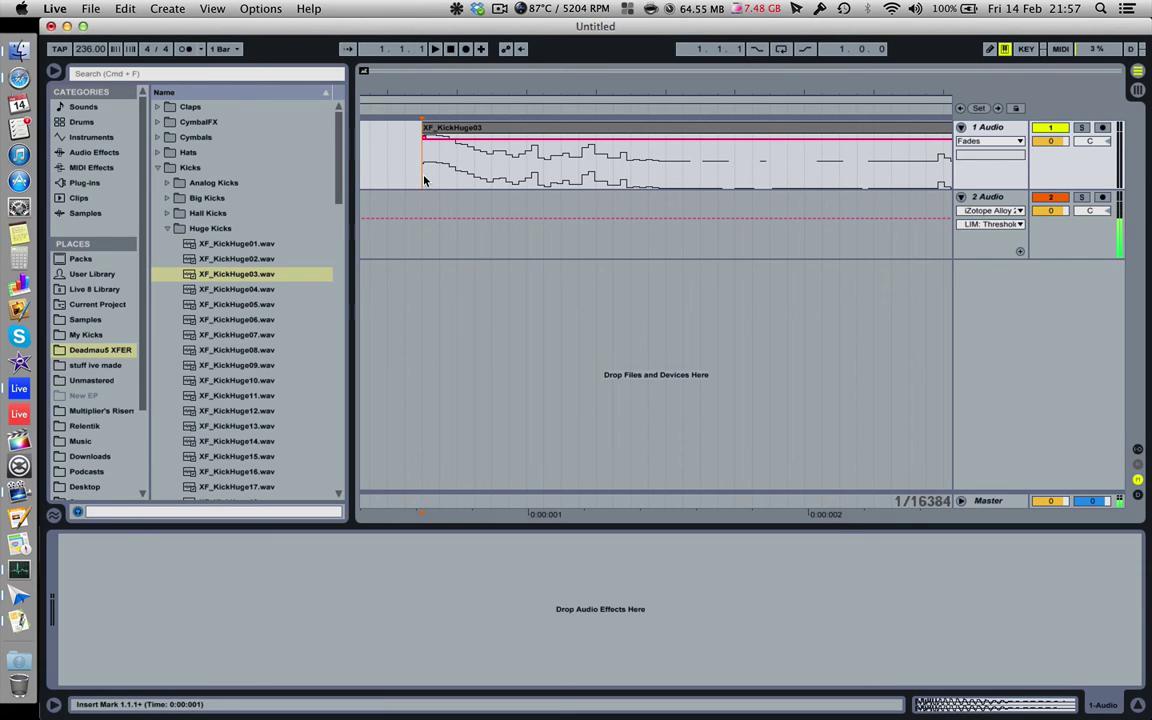
{"action": "left_click_drag", "start_coordinate": [426, 90], "coordinate": [427, 130]}
{"action": "left_click_drag", "start_coordinate": [367, 189], "coordinate": [476, 174]}
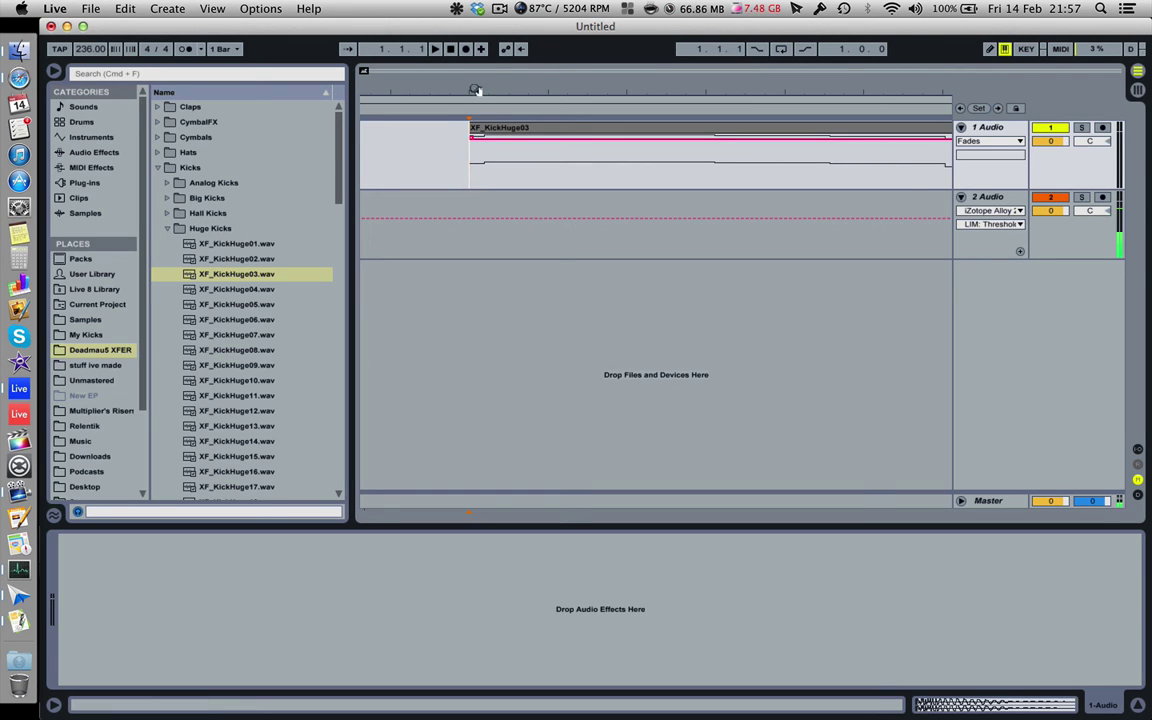
{"action": "left_click_drag", "start_coordinate": [474, 82], "coordinate": [381, 85]}
{"action": "left_click", "coordinate": [388, 143]}
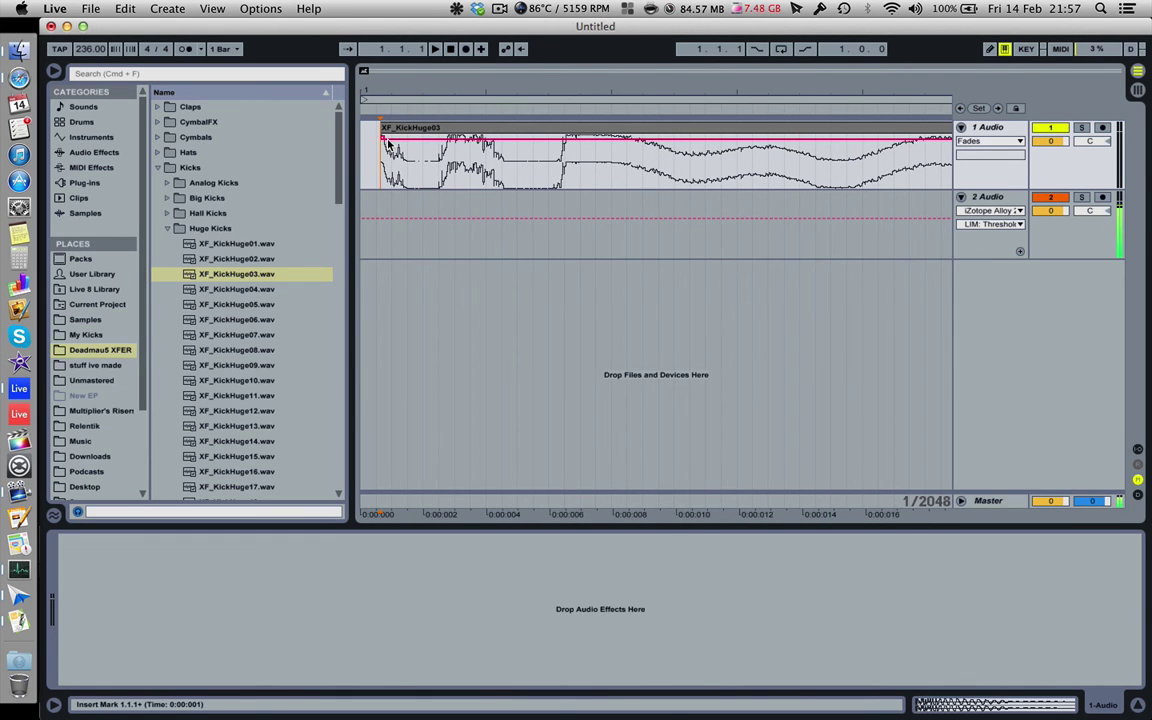
{"action": "left_click_drag", "start_coordinate": [384, 141], "coordinate": [401, 136]}
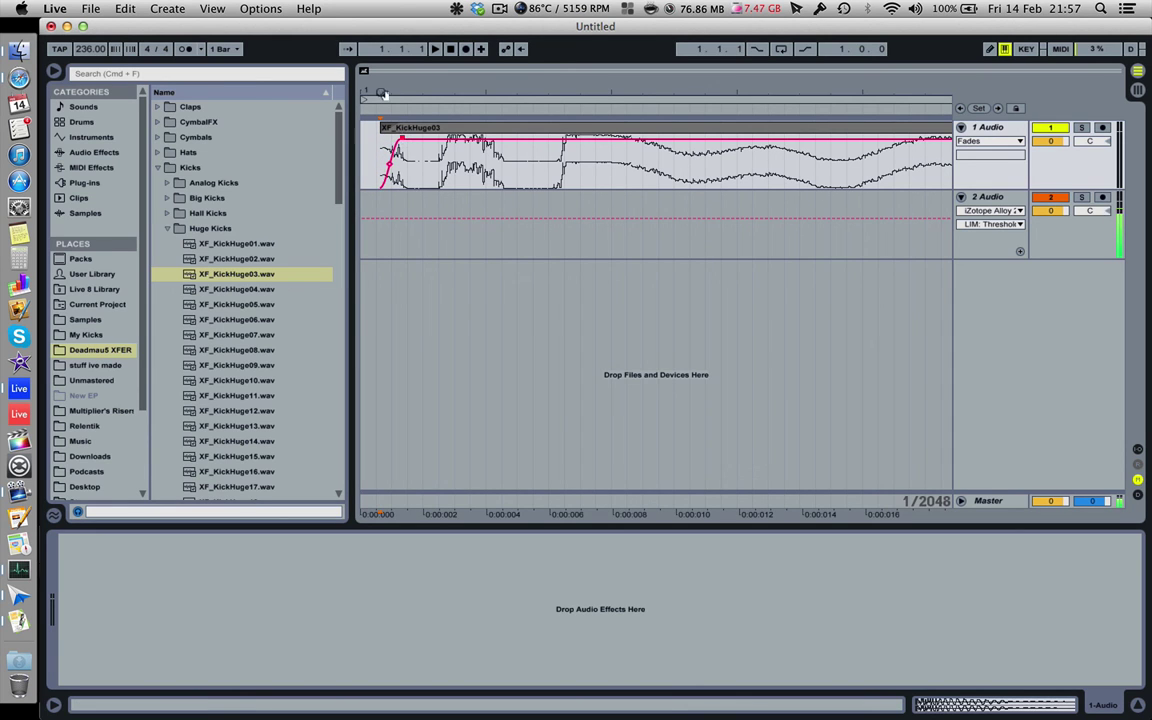
Extend the kick clip's start back to 1.1.1 and shorten its fade-in to nothing
{"action": "left_click_drag", "start_coordinate": [375, 90], "coordinate": [400, 132]}
{"action": "scroll", "coordinate": [439, 140], "scroll_direction": "left", "scroll_amount": 2}
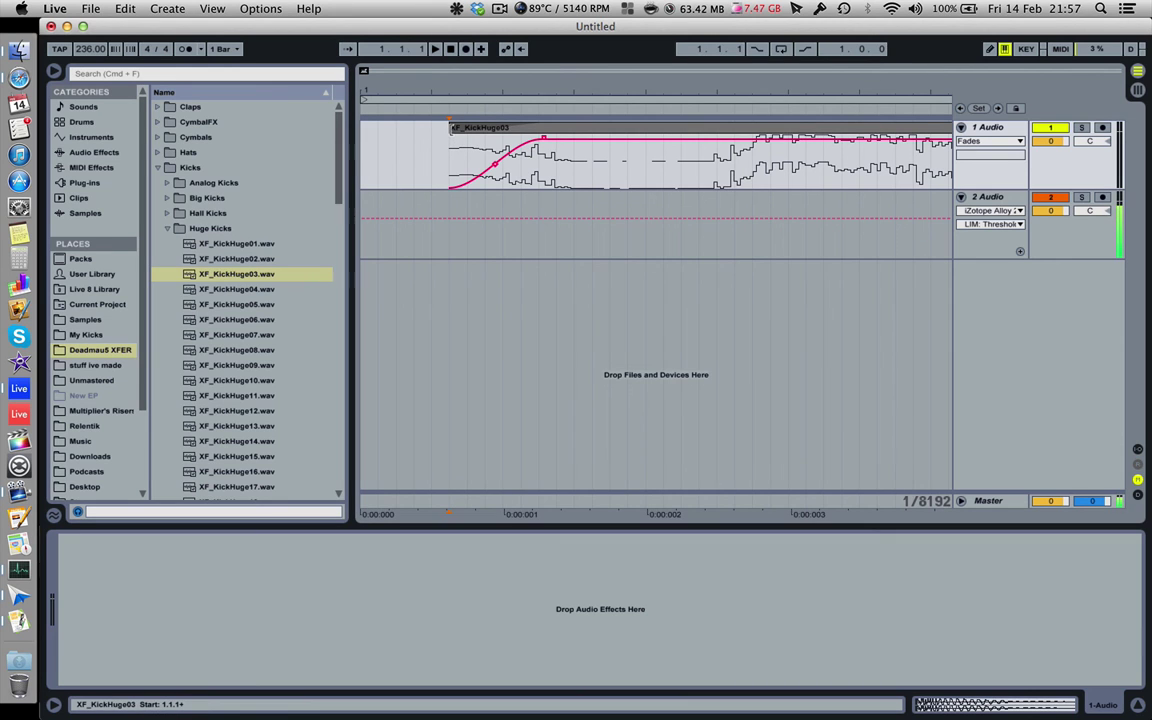
{"action": "left_click_drag", "start_coordinate": [449, 127], "coordinate": [380, 126]}
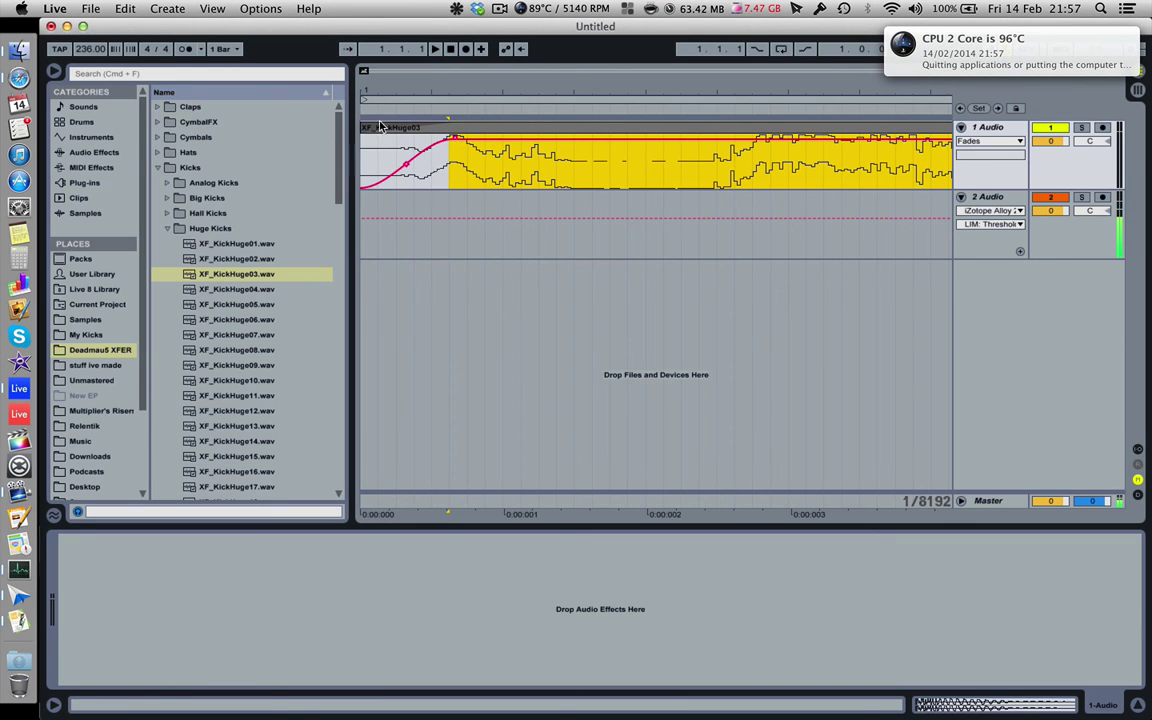
{"action": "mouse_move", "coordinate": [455, 137]}
{"action": "left_mouse_down"}
{"action": "mouse_move", "coordinate": [363, 140]}
{"action": "mouse_move", "coordinate": [411, 146]}
{"action": "mouse_move", "coordinate": [363, 139]}
{"action": "mouse_move", "coordinate": [366, 118]}
{"action": "mouse_move", "coordinate": [364, 140]}
{"action": "mouse_move", "coordinate": [524, 109]}
{"action": "mouse_move", "coordinate": [616, 109]}
{"action": "mouse_move", "coordinate": [598, 62]}
{"action": "left_mouse_up"}
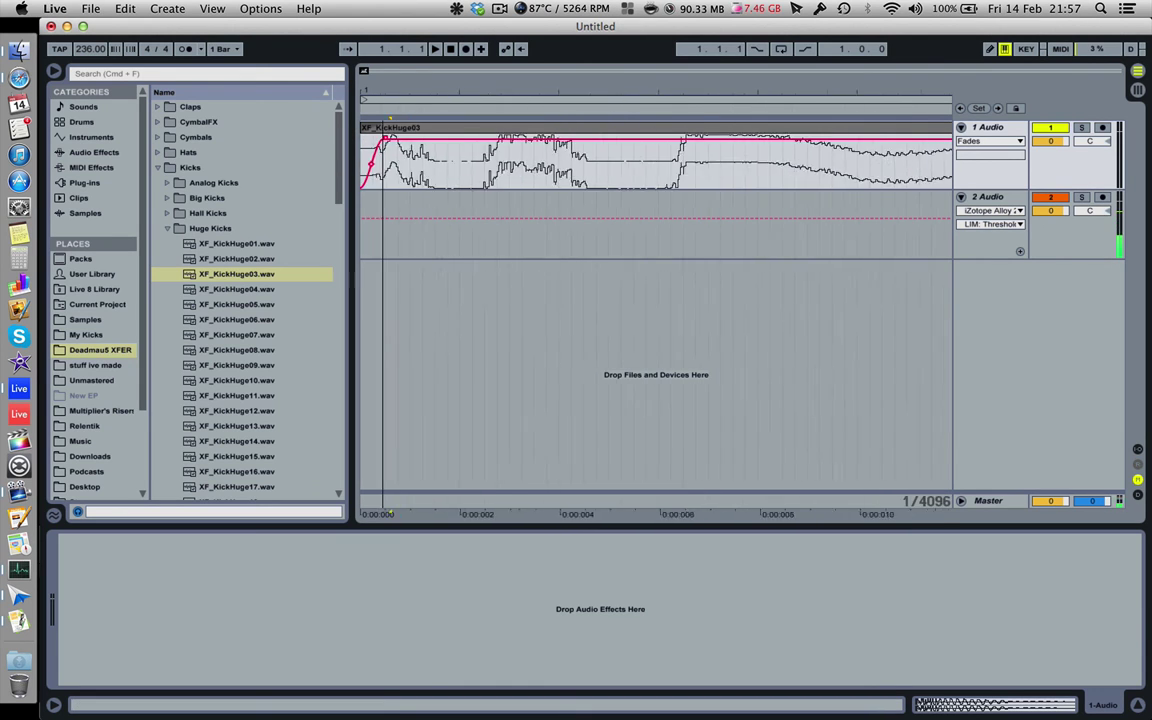
{"action": "left_click_drag", "start_coordinate": [382, 94], "coordinate": [382, 85]}
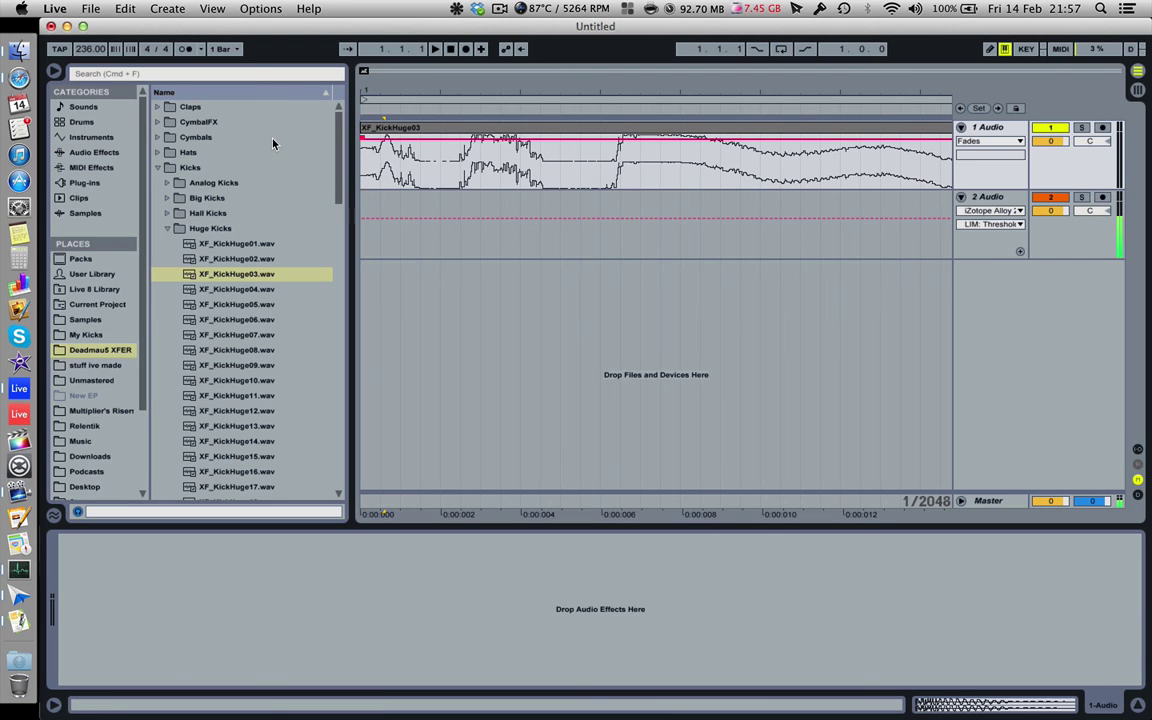